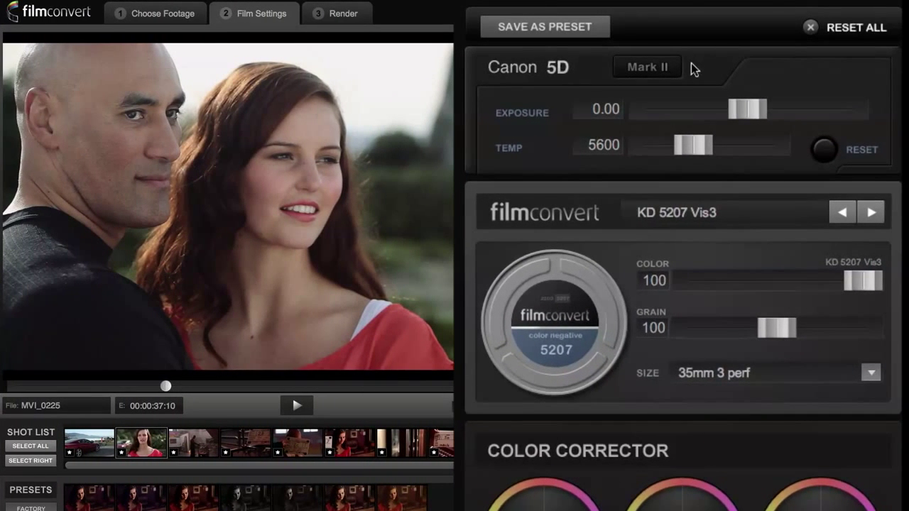
Try lower exposure and warmer temperature, reset both to defaults, and compare against the original footage
{"action": "mouse_move", "coordinate": [746, 111]}
{"action": "left_mouse_down"}
{"action": "mouse_move", "coordinate": [703, 110]}
{"action": "mouse_move", "coordinate": [776, 111]}
{"action": "mouse_move", "coordinate": [739, 110]}
{"action": "left_mouse_up"}
{"action": "left_click_drag", "start_coordinate": [694, 152], "coordinate": [717, 146]}
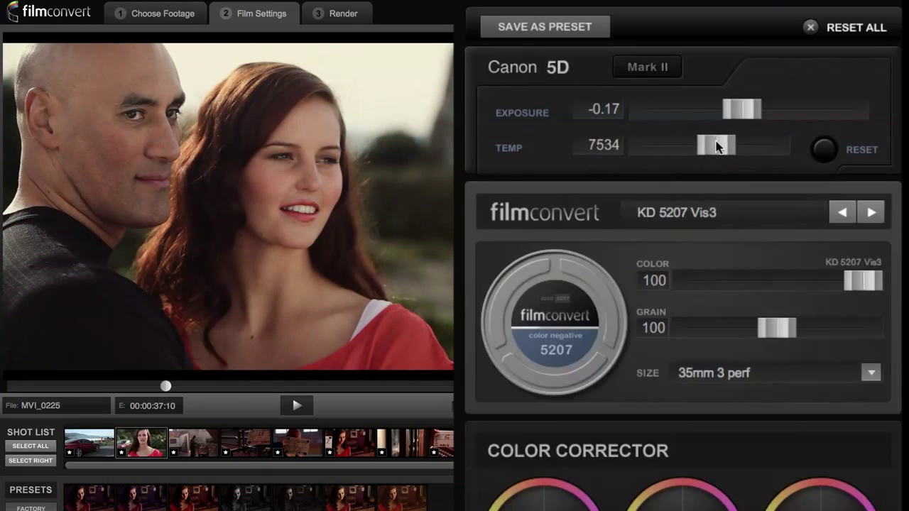
{"action": "left_click", "coordinate": [825, 149]}
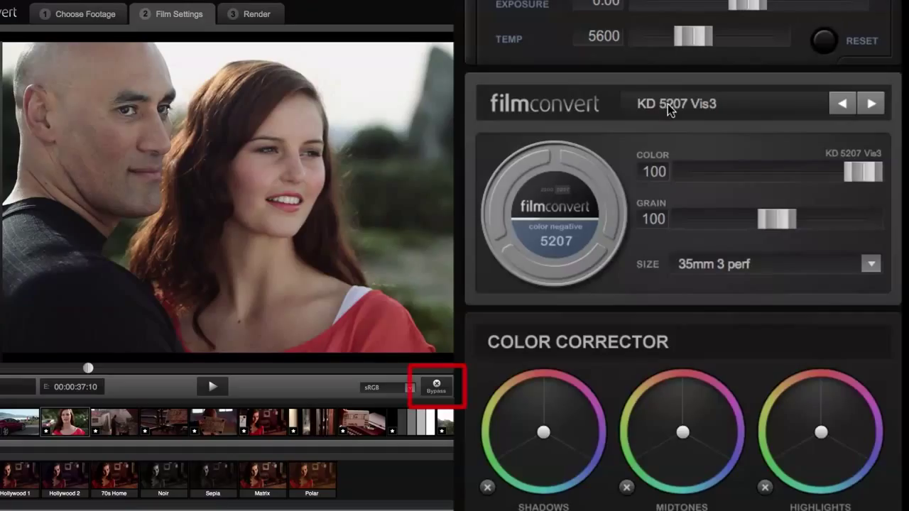
{"action": "left_click", "coordinate": [437, 389]}
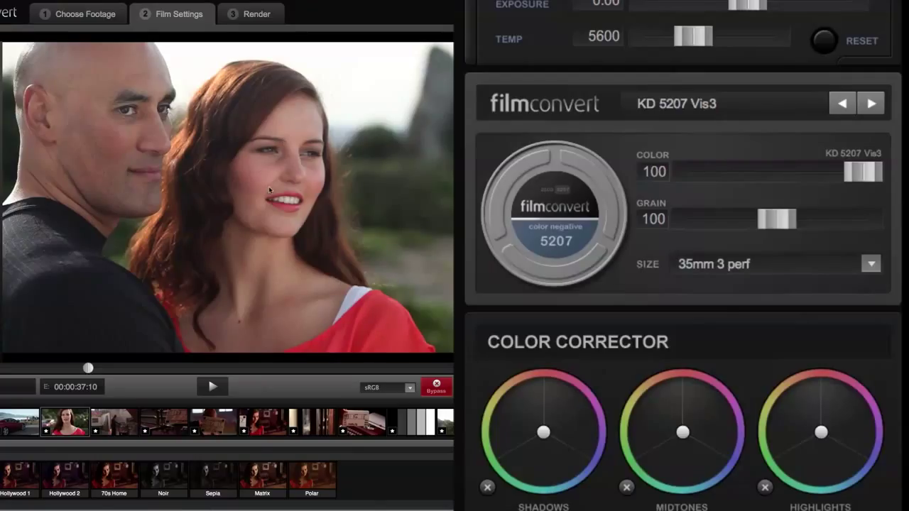
{"action": "left_click", "coordinate": [436, 385]}
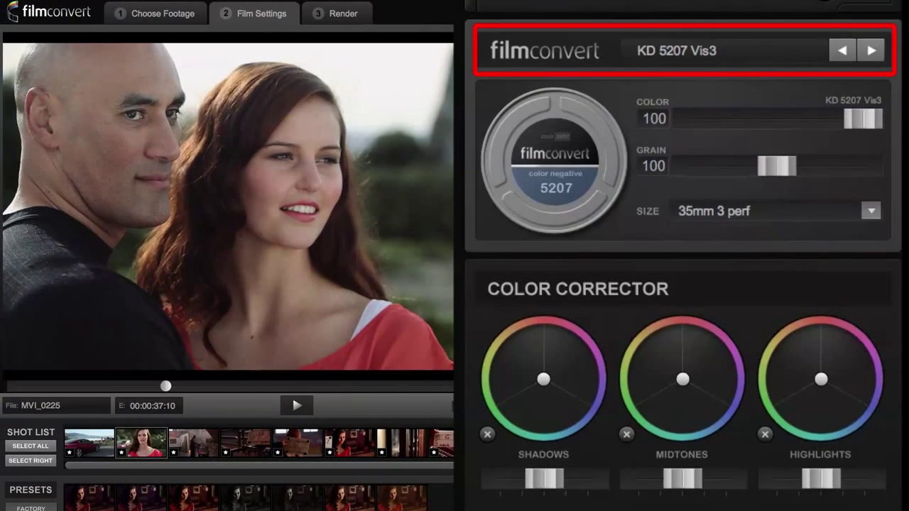
Try the FJ Velv 100, FJ Neo, KD P400 Ptra and Plrd 600 film stocks from the stock list
{"action": "left_click", "coordinate": [711, 51]}
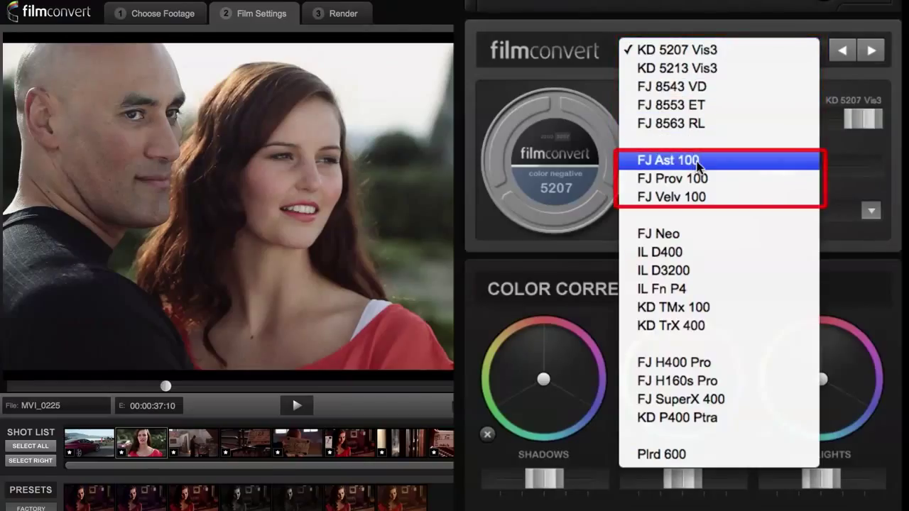
{"action": "left_click", "coordinate": [678, 198]}
{"action": "left_click", "coordinate": [687, 53]}
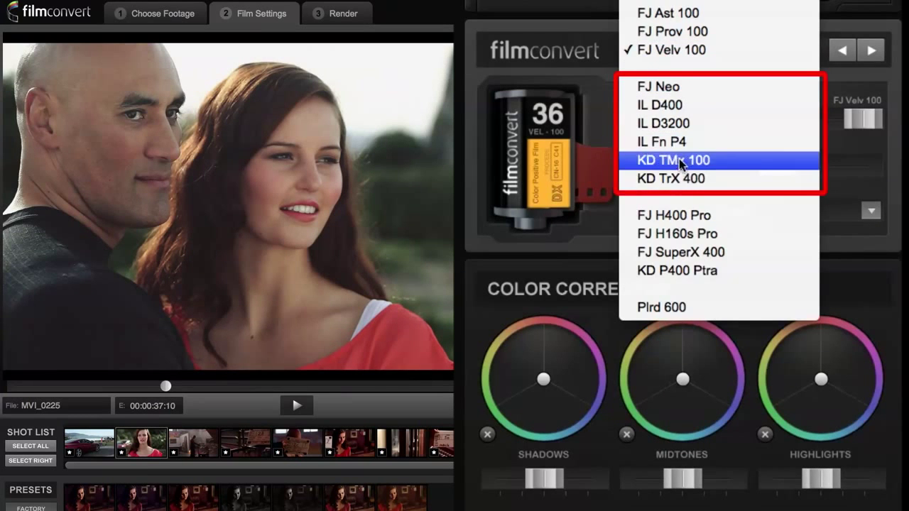
{"action": "left_click", "coordinate": [684, 86]}
{"action": "left_click", "coordinate": [686, 51]}
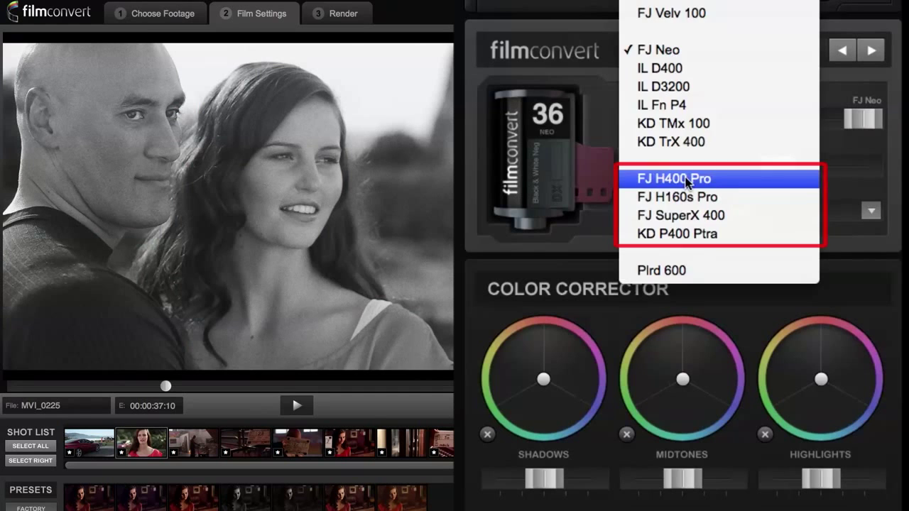
{"action": "left_click", "coordinate": [683, 229]}
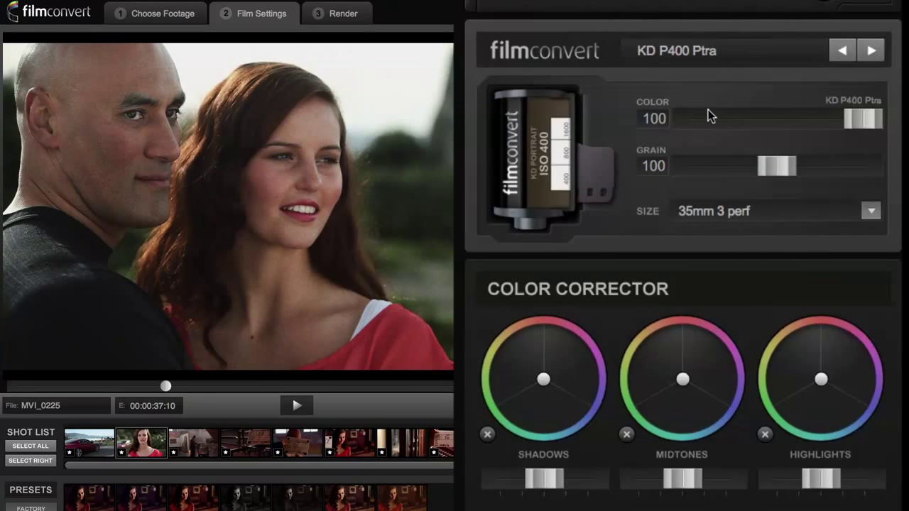
{"action": "left_click", "coordinate": [701, 57]}
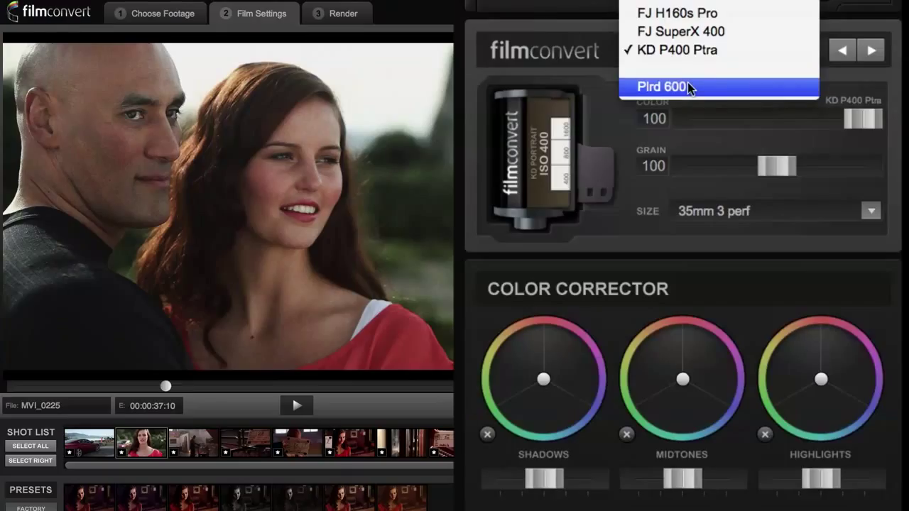
{"action": "left_click", "coordinate": [688, 86]}
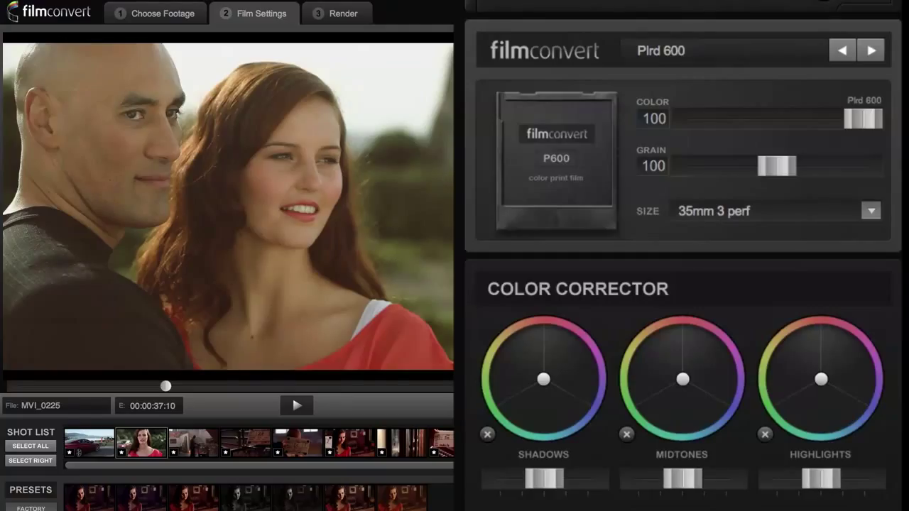
Step through neighbouring film stocks with the arrows to land on FJ 8543 VD
{"action": "left_click", "coordinate": [875, 51]}
{"action": "left_click", "coordinate": [870, 51]}
{"action": "left_click", "coordinate": [861, 51]}
{"action": "left_click", "coordinate": [838, 50]}
{"action": "left_click", "coordinate": [838, 50]}
{"action": "left_click", "coordinate": [872, 50]}
{"action": "left_click", "coordinate": [873, 53]}
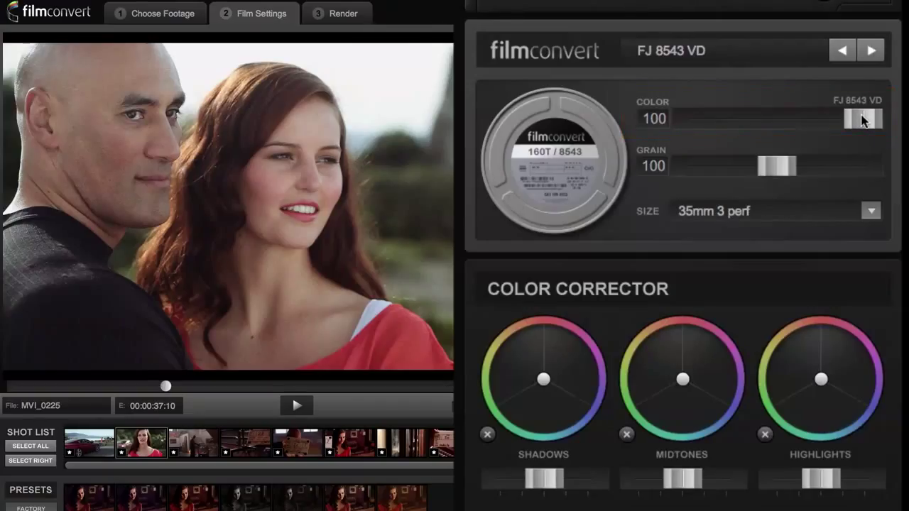
Take film Color to 0 and back to 100, then magnify the preview onto the man's face
{"action": "left_click_drag", "start_coordinate": [862, 120], "coordinate": [630, 120]}
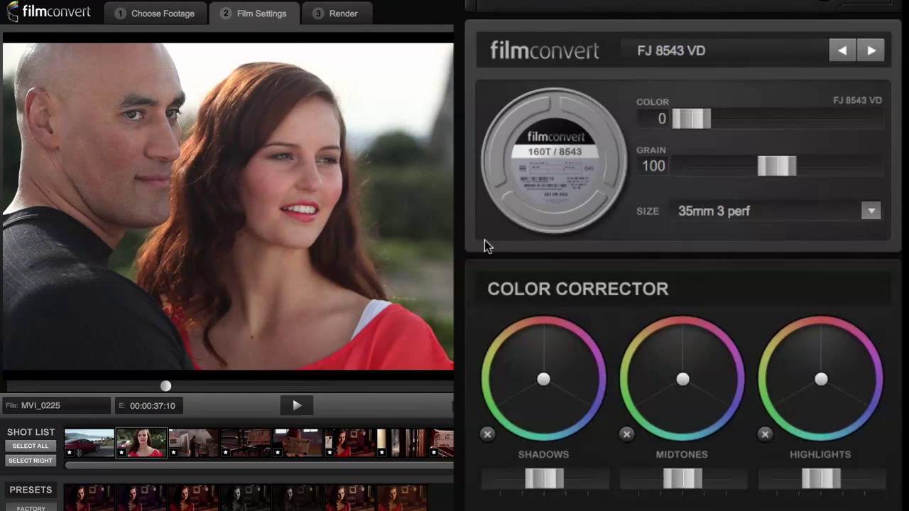
{"action": "left_click_drag", "start_coordinate": [683, 119], "coordinate": [862, 119]}
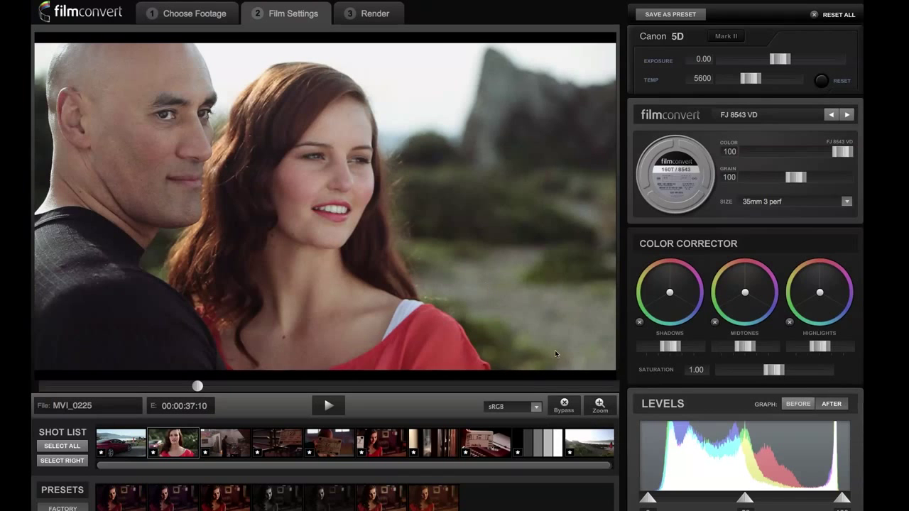
{"action": "left_click", "coordinate": [601, 407]}
{"action": "left_click_drag", "start_coordinate": [351, 187], "coordinate": [512, 249]}
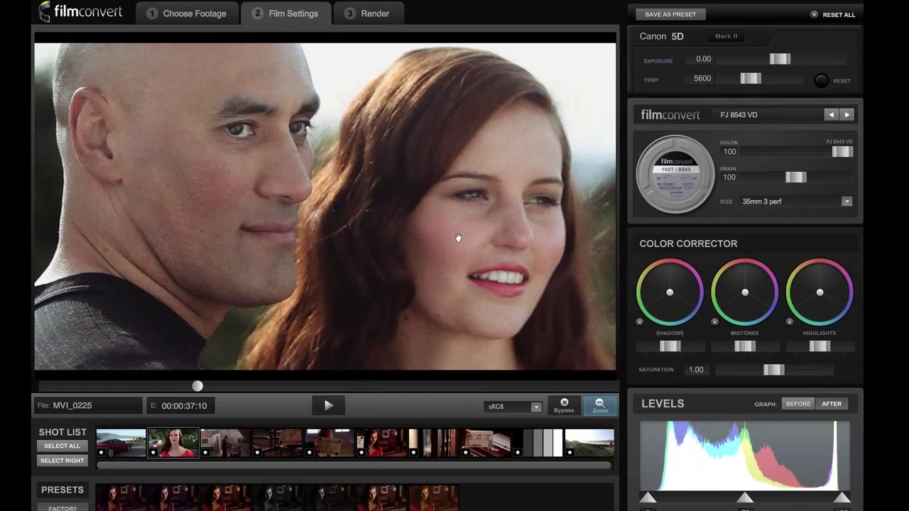
Sweep film Grain from 0 back up toward 200
{"action": "left_click_drag", "start_coordinate": [794, 179], "coordinate": [717, 179]}
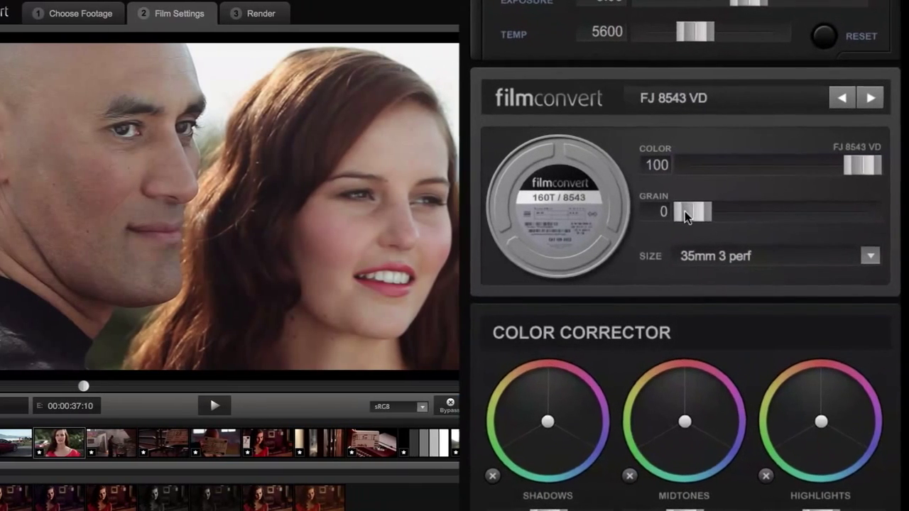
{"action": "left_click_drag", "start_coordinate": [748, 178], "coordinate": [758, 180]}
{"action": "left_click_drag", "start_coordinate": [707, 220], "coordinate": [761, 213]}
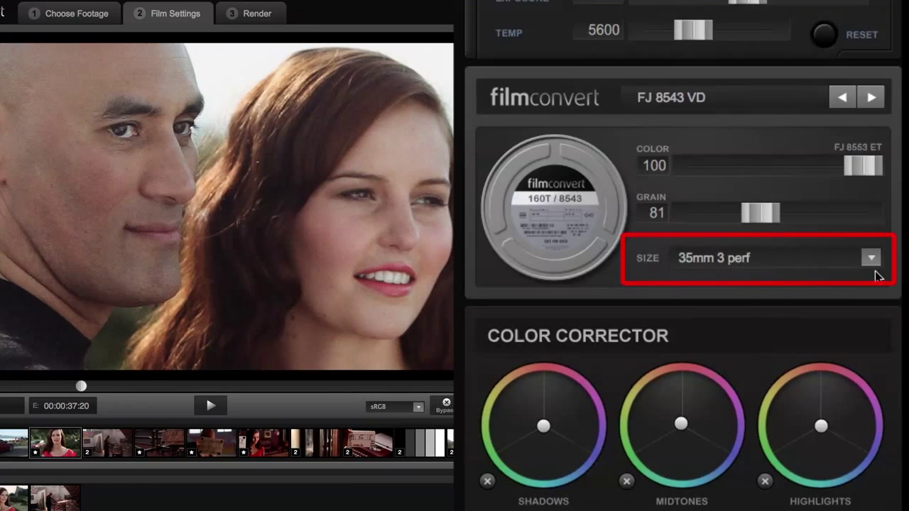
Try 35mm full frame and Super 16 film sizes, settle on 8mm, and lower grain to 59
{"action": "left_click", "coordinate": [775, 255]}
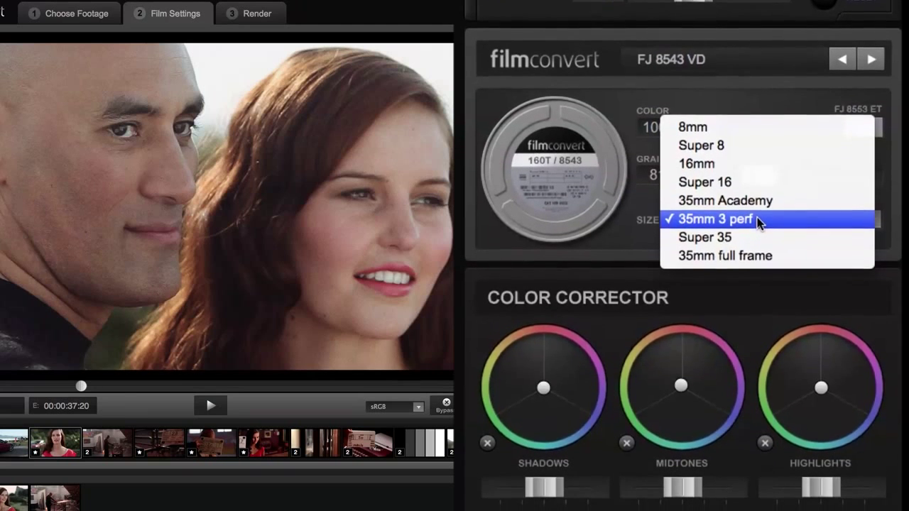
{"action": "left_click", "coordinate": [751, 245]}
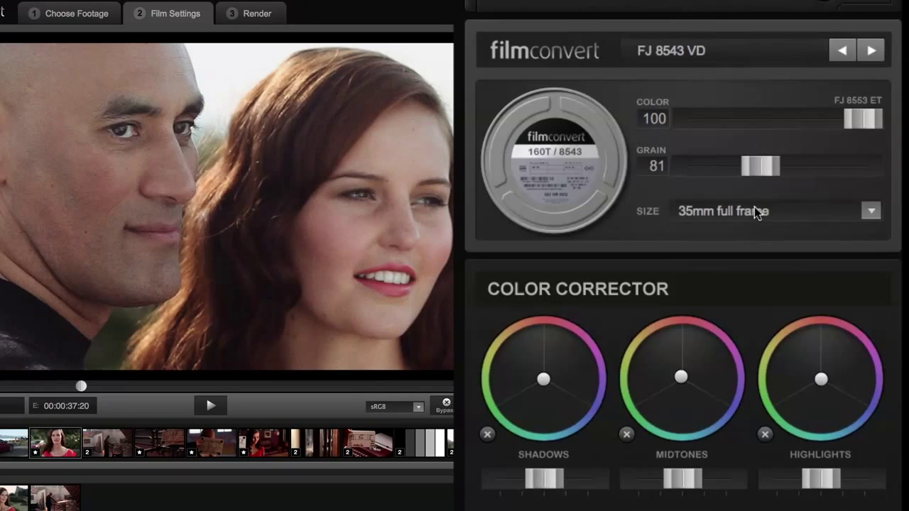
{"action": "left_click", "coordinate": [754, 207]}
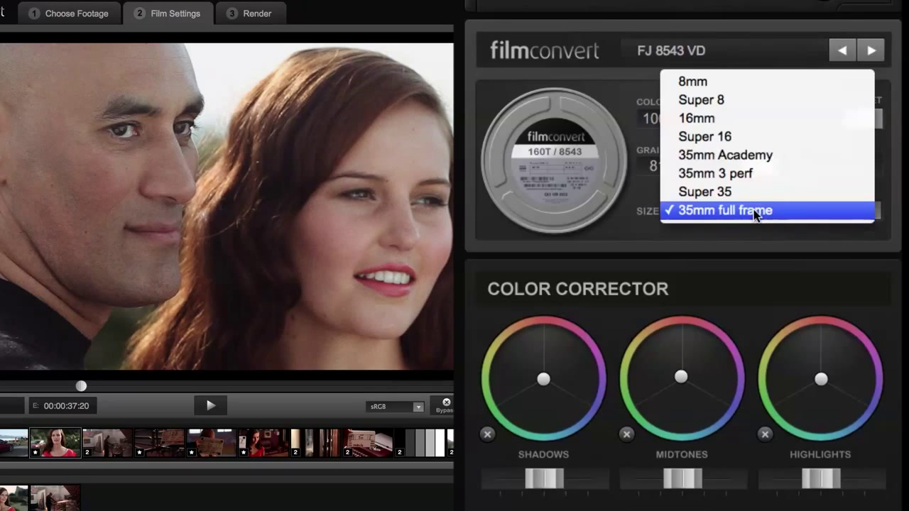
{"action": "left_click", "coordinate": [755, 138]}
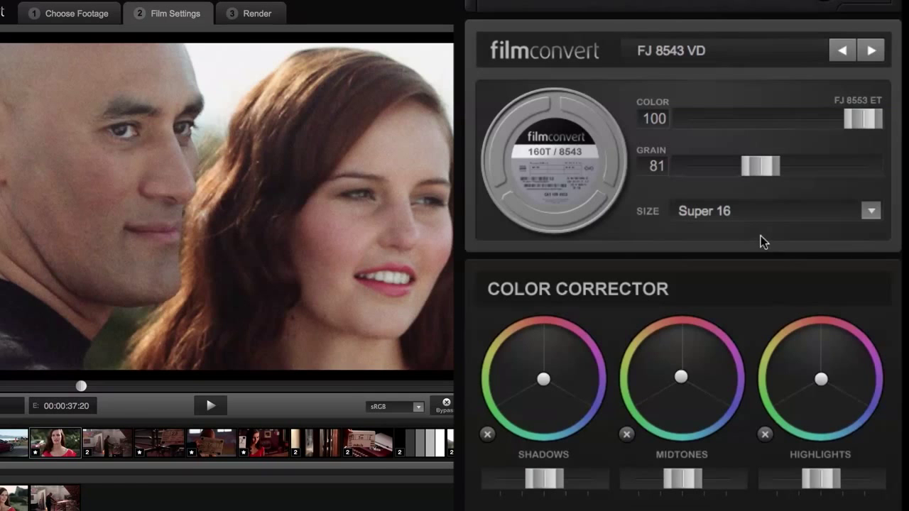
{"action": "left_click", "coordinate": [744, 211]}
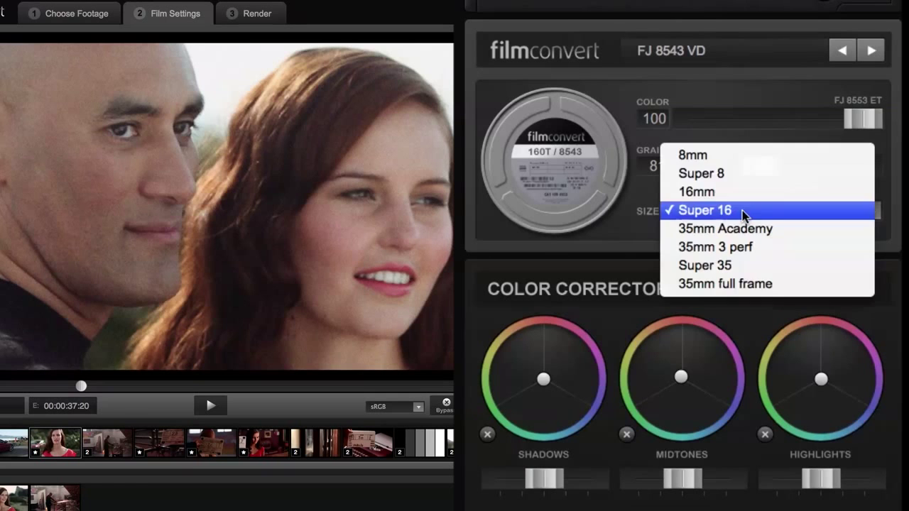
{"action": "left_click", "coordinate": [743, 156]}
{"action": "mouse_move", "coordinate": [752, 167]}
{"action": "left_mouse_down"}
{"action": "mouse_move", "coordinate": [725, 166]}
{"action": "mouse_move", "coordinate": [753, 167]}
{"action": "mouse_move", "coordinate": [743, 167]}
{"action": "left_mouse_up"}
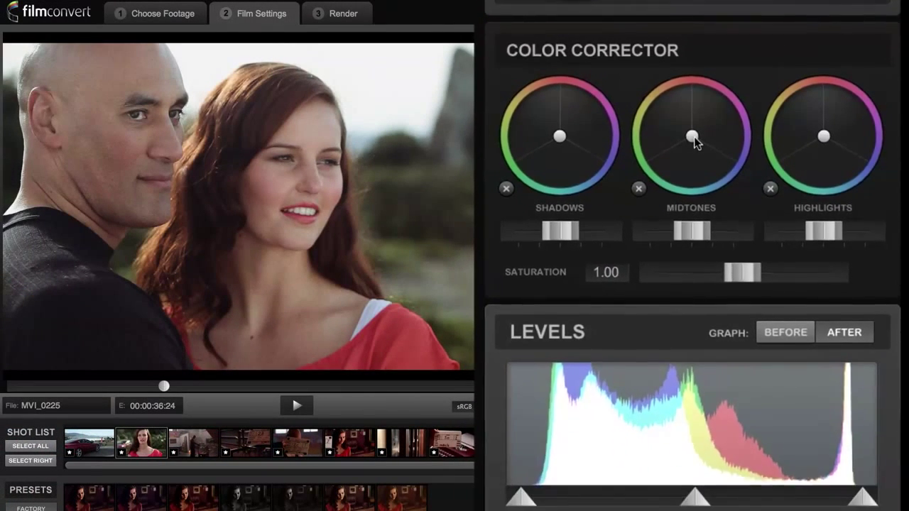
Nudge the midtones colour and level, then reset the midtones to neutral
{"action": "mouse_move", "coordinate": [695, 110]}
{"action": "left_mouse_down"}
{"action": "mouse_move", "coordinate": [679, 86]}
{"action": "mouse_move", "coordinate": [658, 108]}
{"action": "mouse_move", "coordinate": [665, 126]}
{"action": "mouse_move", "coordinate": [694, 132]}
{"action": "mouse_move", "coordinate": [707, 113]}
{"action": "mouse_move", "coordinate": [699, 94]}
{"action": "mouse_move", "coordinate": [678, 104]}
{"action": "mouse_move", "coordinate": [688, 123]}
{"action": "mouse_move", "coordinate": [700, 115]}
{"action": "mouse_move", "coordinate": [694, 110]}
{"action": "left_mouse_up"}
{"action": "mouse_move", "coordinate": [697, 203]}
{"action": "left_mouse_down"}
{"action": "mouse_move", "coordinate": [718, 203]}
{"action": "mouse_move", "coordinate": [687, 202]}
{"action": "left_mouse_up"}
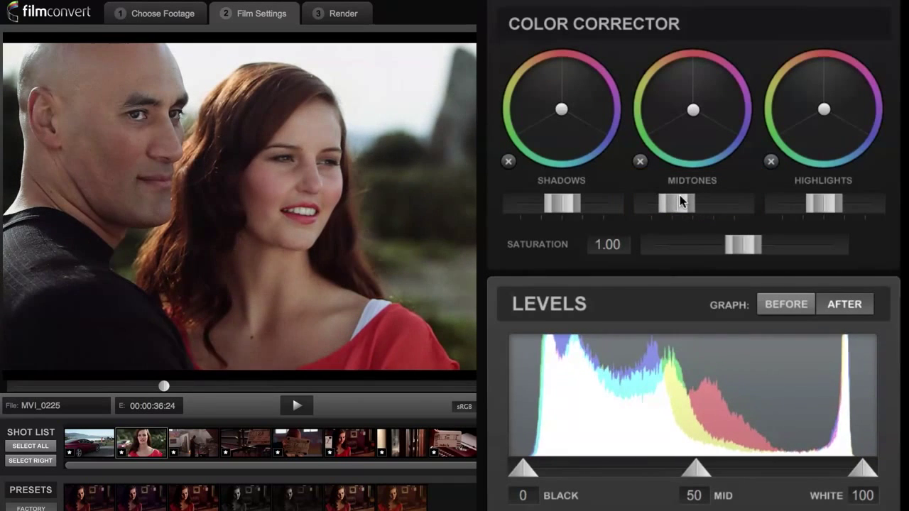
{"action": "left_click", "coordinate": [640, 162]}
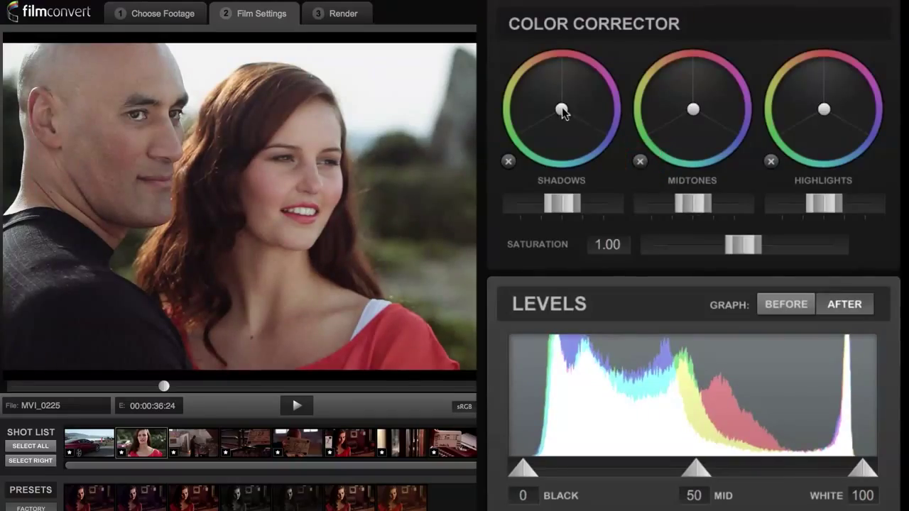
Push the shadows and highlights wheels toward opposite tints and lower the highlights level slightly
{"action": "left_click_drag", "start_coordinate": [562, 111], "coordinate": [571, 127]}
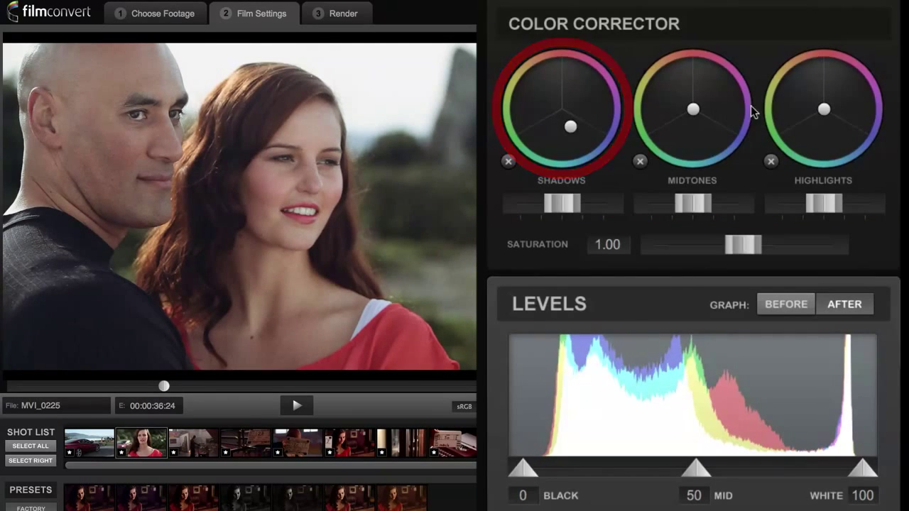
{"action": "left_click_drag", "start_coordinate": [824, 109], "coordinate": [814, 89]}
{"action": "left_click_drag", "start_coordinate": [570, 131], "coordinate": [568, 136]}
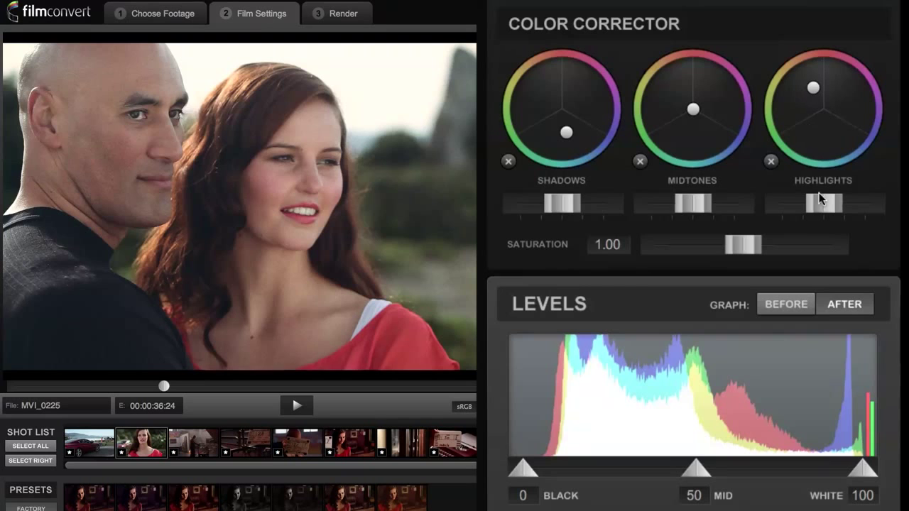
{"action": "left_click_drag", "start_coordinate": [819, 199], "coordinate": [812, 199]}
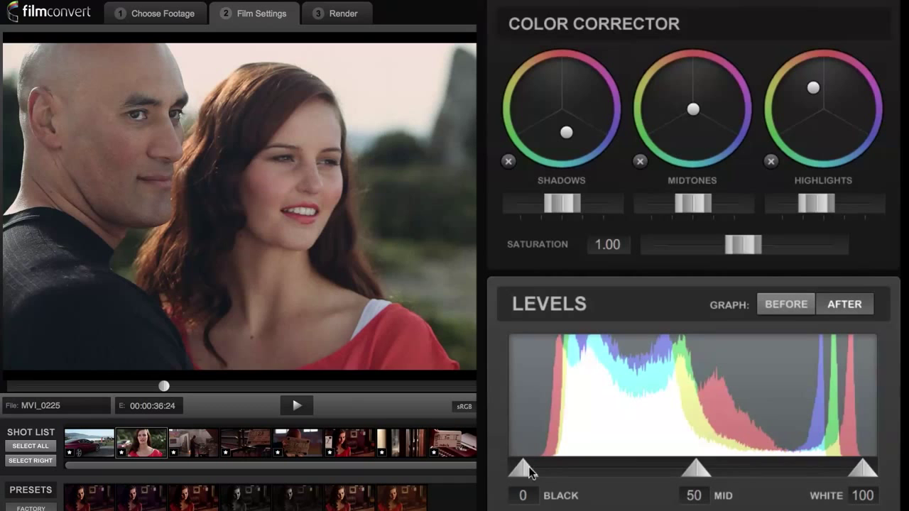
Set the couple shot's Levels black point to 10, white to 96 and mid to 49
{"action": "left_click_drag", "start_coordinate": [517, 476], "coordinate": [556, 471]}
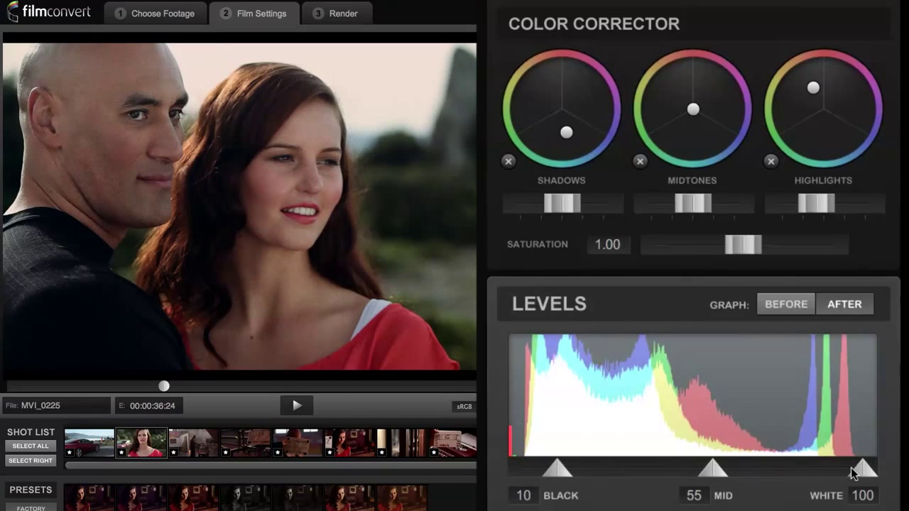
{"action": "left_click_drag", "start_coordinate": [851, 469], "coordinate": [845, 468]}
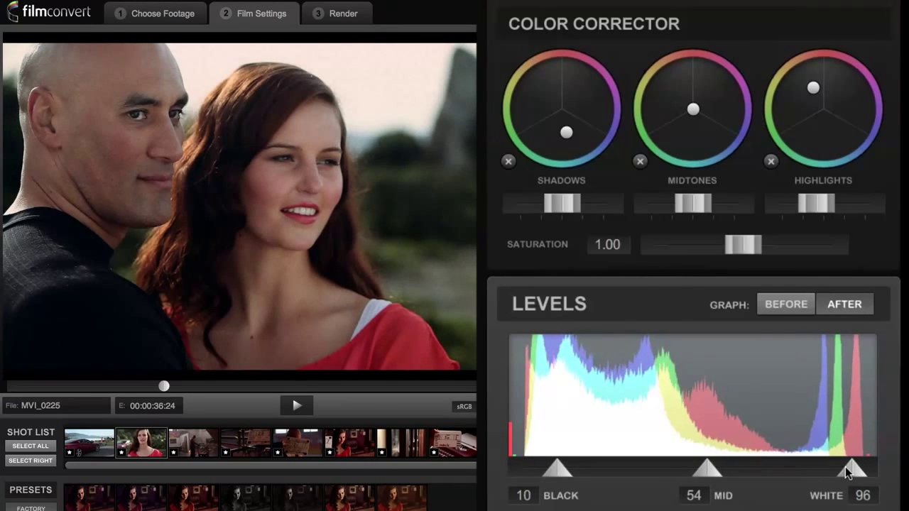
{"action": "mouse_move", "coordinate": [707, 469]}
{"action": "left_mouse_down"}
{"action": "mouse_move", "coordinate": [683, 471]}
{"action": "mouse_move", "coordinate": [691, 470]}
{"action": "left_mouse_up"}
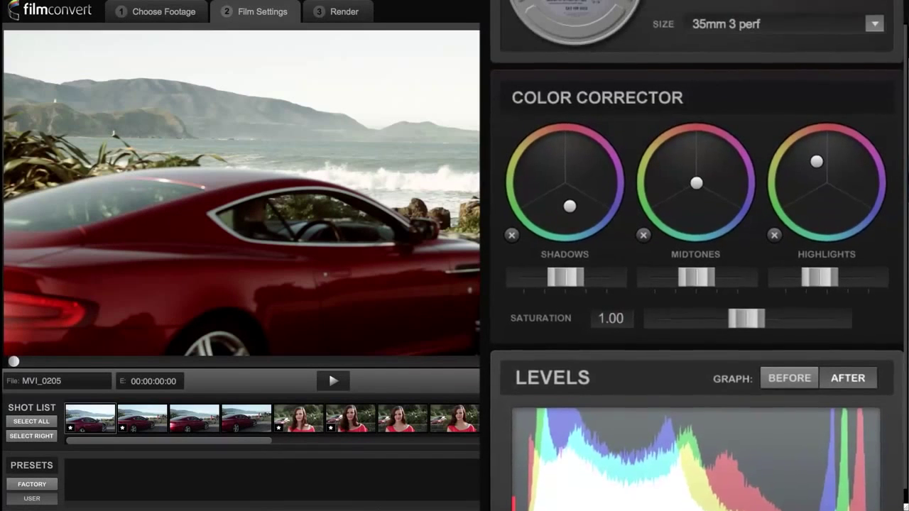
Save the car shot's grade as user preset 3, checking the factory and user preset lists
{"action": "scroll", "coordinate": [565, 284], "scroll_direction": "up", "scroll_amount": 4}
{"action": "scroll", "coordinate": [565, 284], "scroll_direction": "up", "scroll_amount": 4}
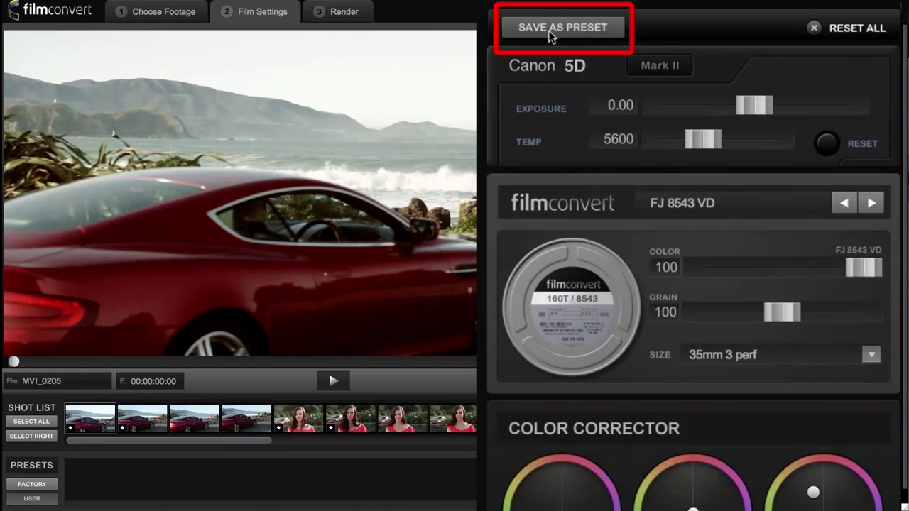
{"action": "left_click", "coordinate": [551, 32]}
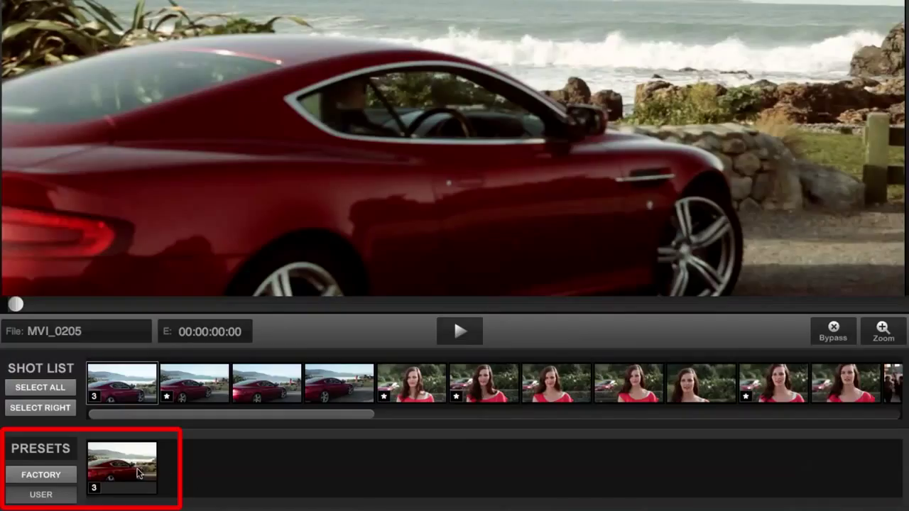
{"action": "left_click", "coordinate": [40, 475]}
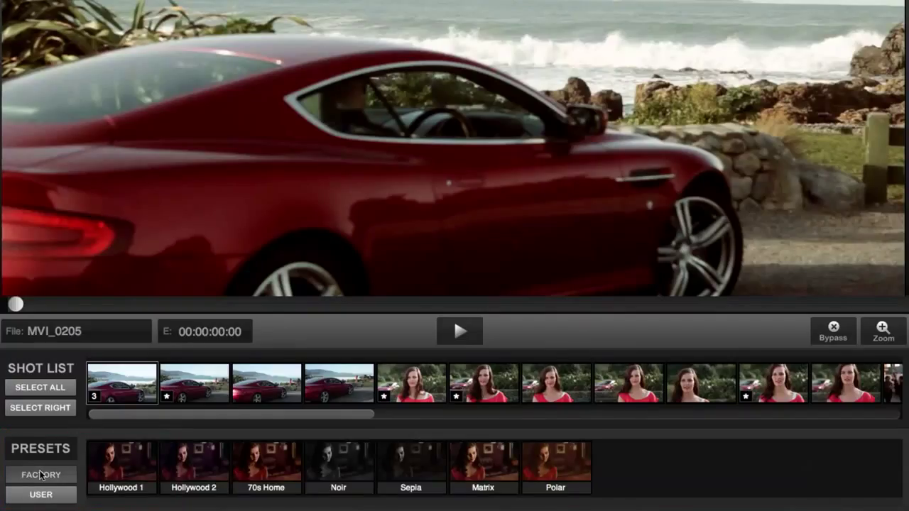
{"action": "left_click", "coordinate": [40, 497]}
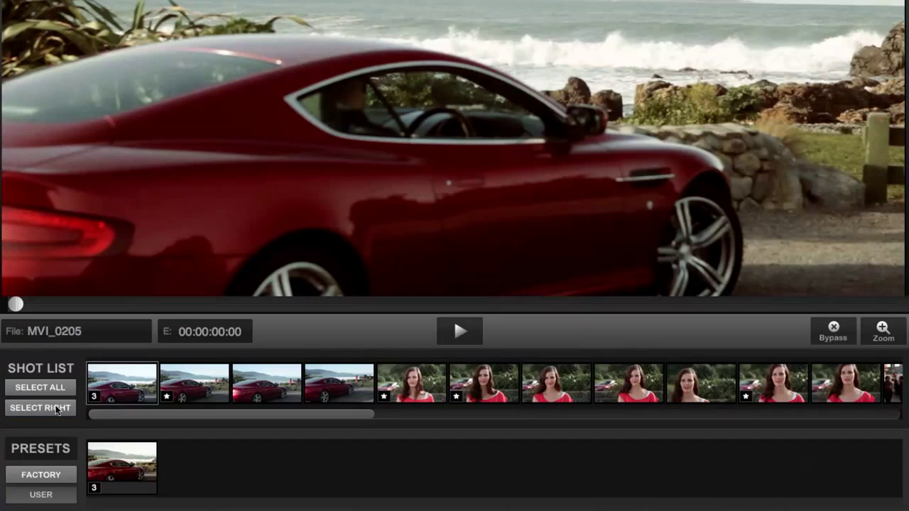
Apply preset 3 to every clip after the first, then load MVI_0206 and MVI_0213
{"action": "left_click", "coordinate": [57, 410]}
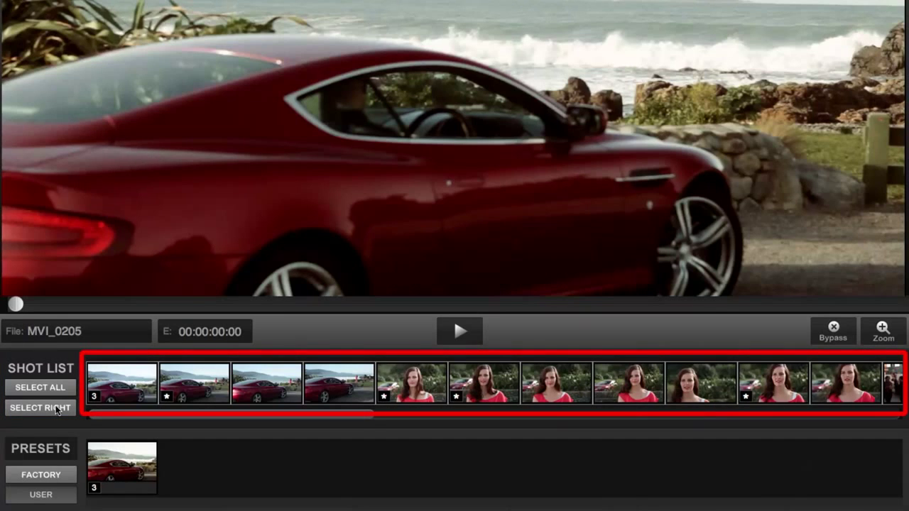
{"action": "left_click", "coordinate": [135, 469]}
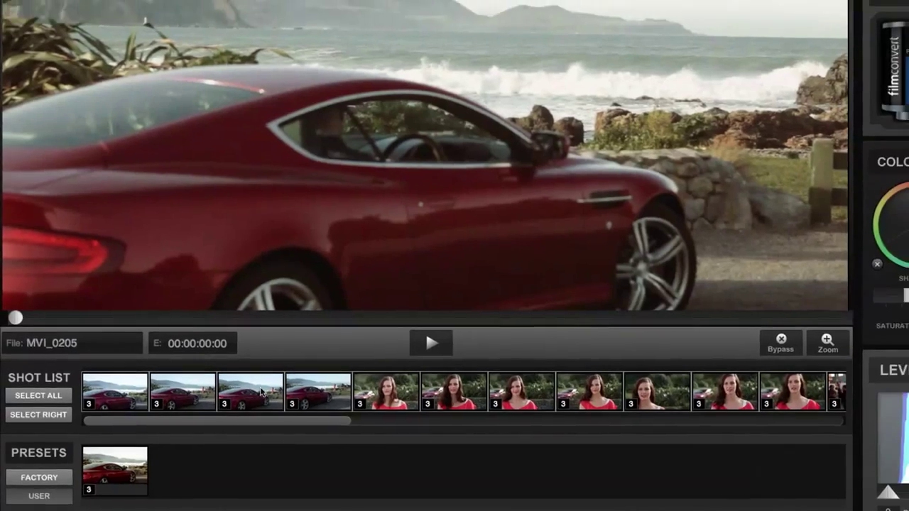
{"action": "left_click", "coordinate": [197, 383]}
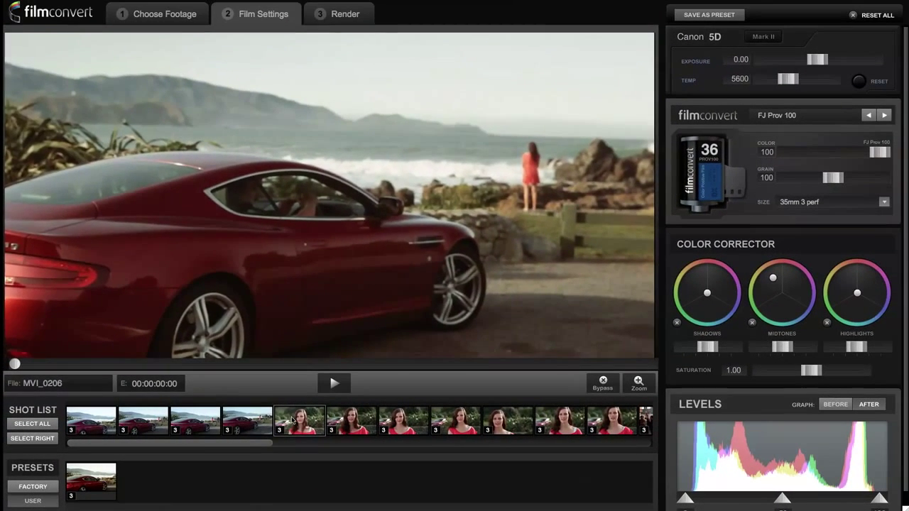
{"action": "left_click", "coordinate": [293, 420]}
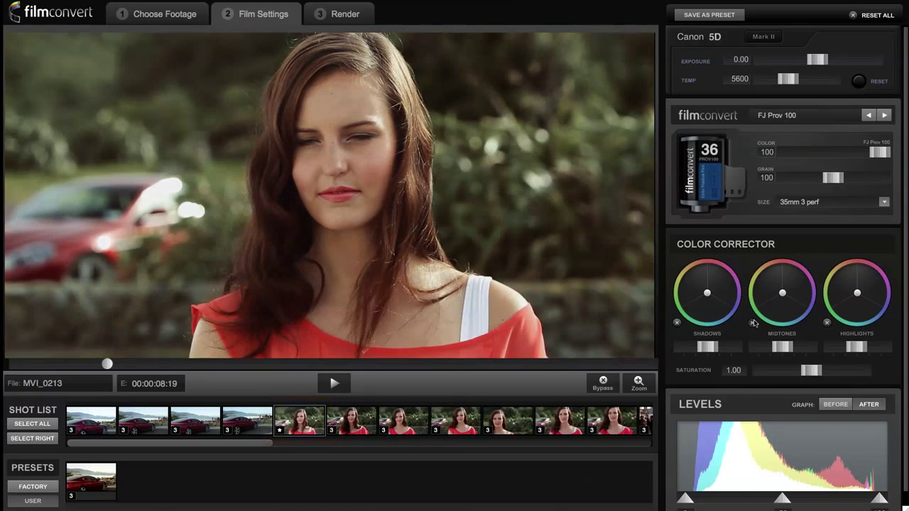
Warm MVI_0213's midtones, save it as preset 4, and apply it from the girl clip onward
{"action": "left_click", "coordinate": [752, 322]}
{"action": "left_click_drag", "start_coordinate": [785, 282], "coordinate": [792, 302]}
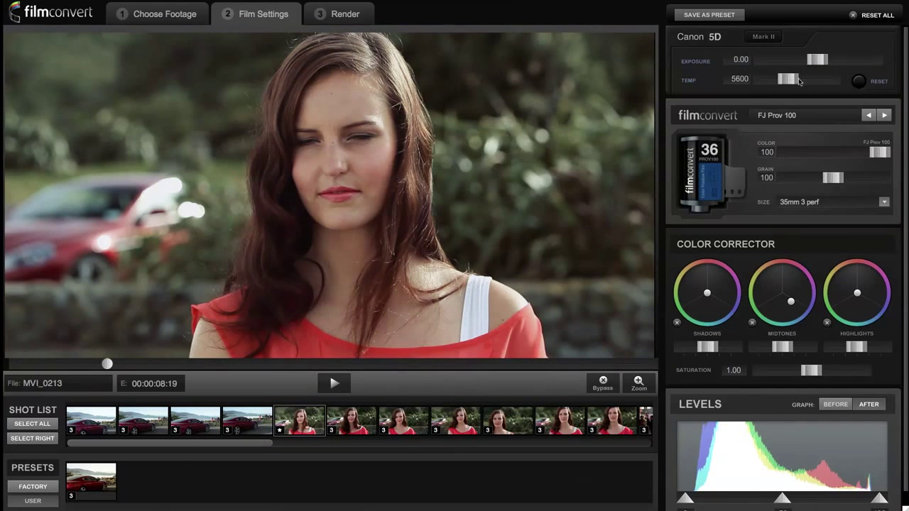
{"action": "left_click", "coordinate": [733, 14]}
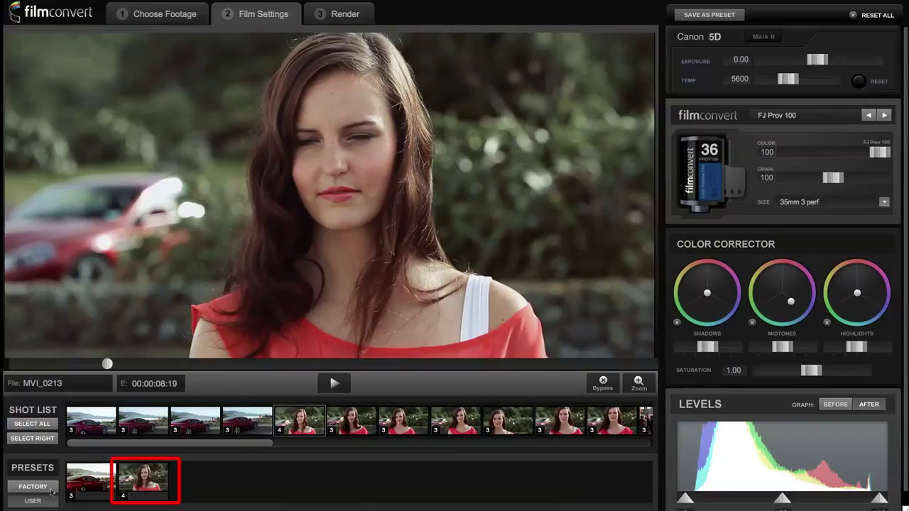
{"action": "left_click", "coordinate": [39, 439]}
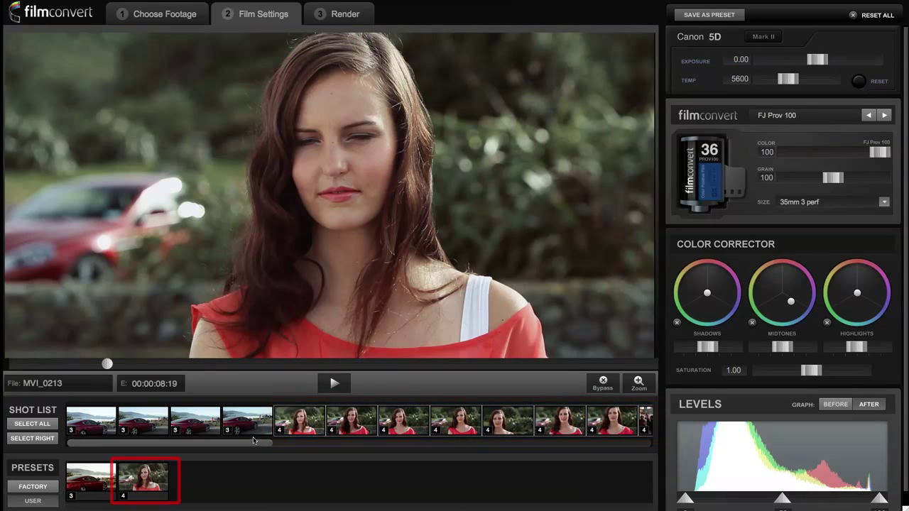
{"action": "left_click_drag", "start_coordinate": [247, 446], "coordinate": [328, 446]}
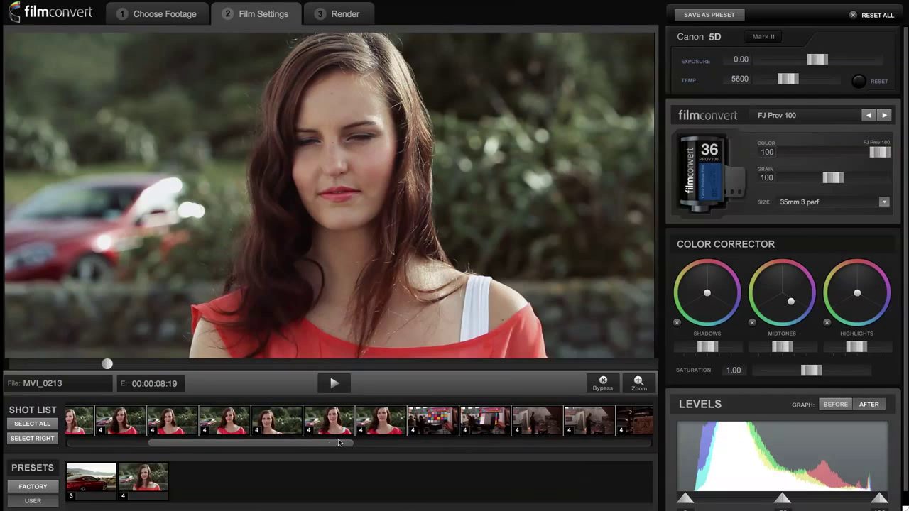
{"action": "left_click_drag", "start_coordinate": [325, 442], "coordinate": [216, 443]}
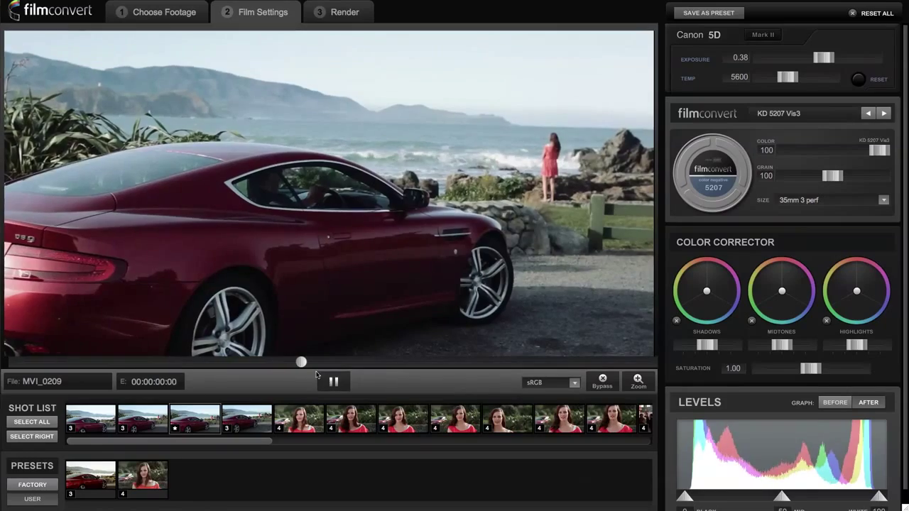
Replay car clip MVI_0209 from earlier and switch its colour space from sRGB to StatusM Log
{"action": "left_click_drag", "start_coordinate": [308, 363], "coordinate": [230, 363]}
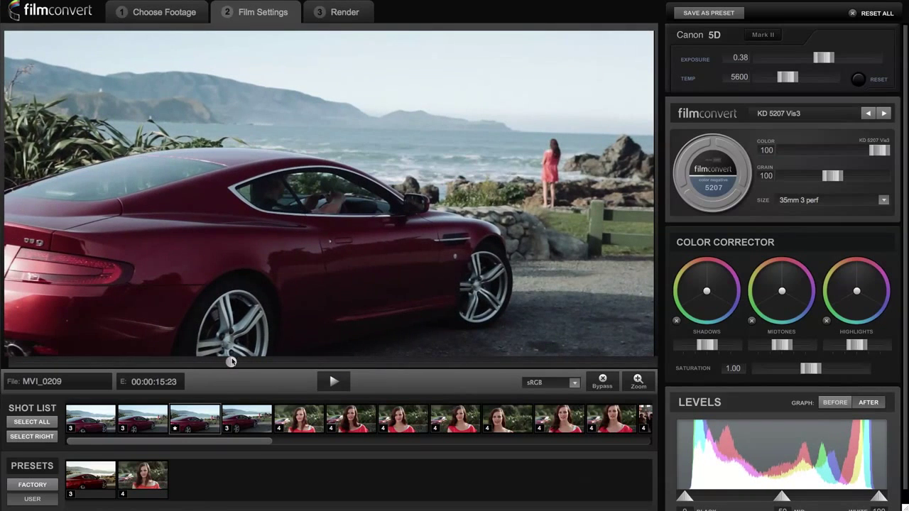
{"action": "left_click", "coordinate": [329, 382]}
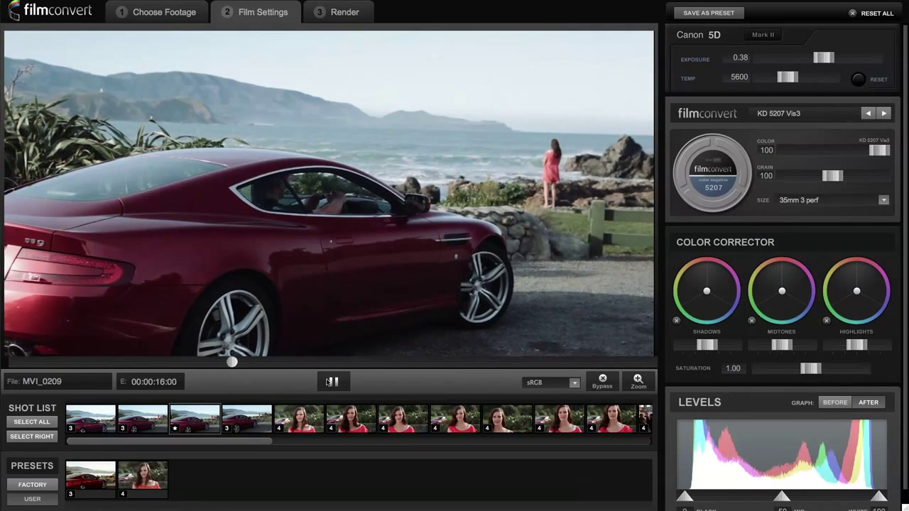
{"action": "left_click", "coordinate": [536, 384]}
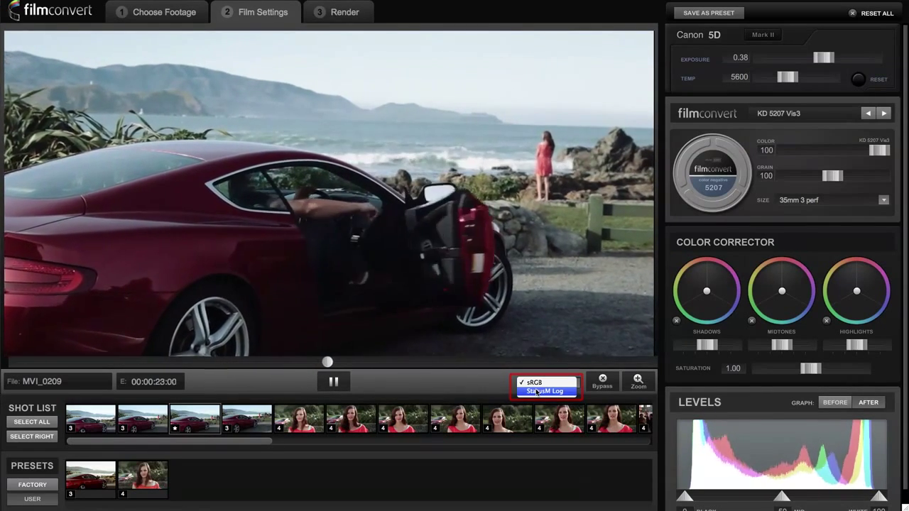
{"action": "left_click", "coordinate": [538, 391]}
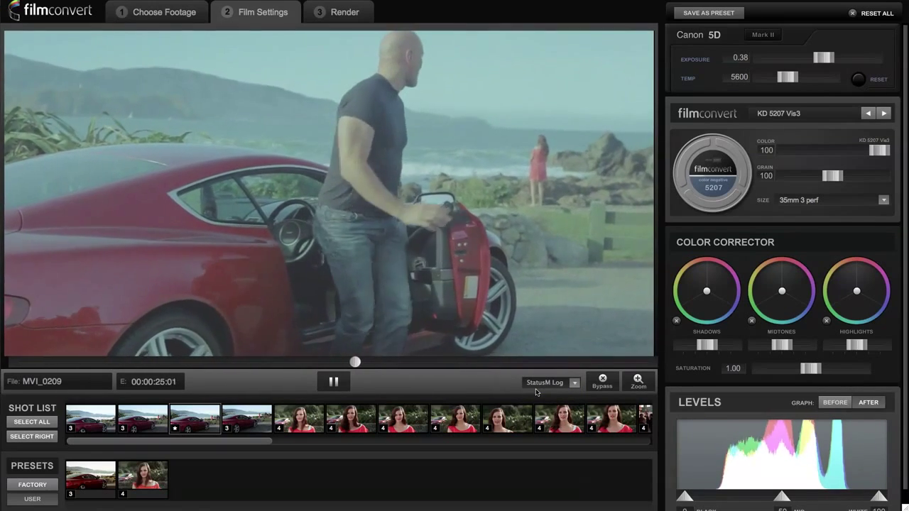